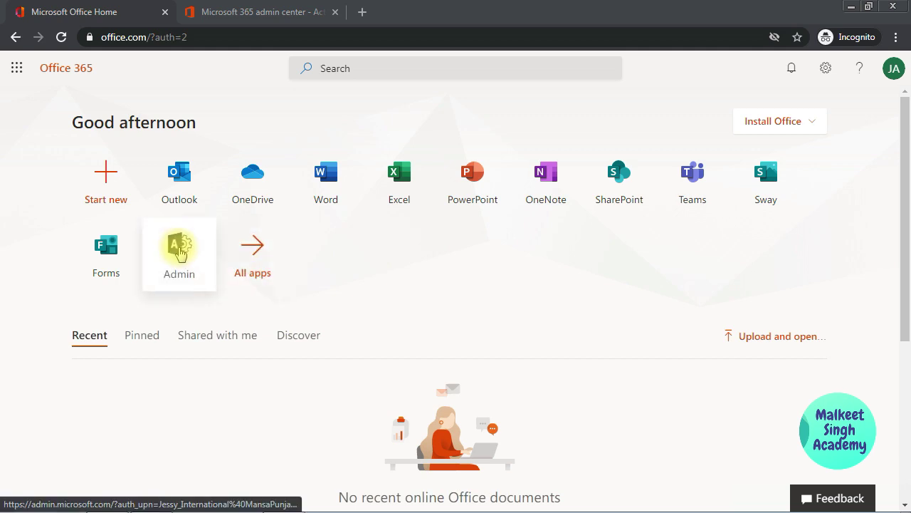
# Switch to the Microsoft 365 admin center, expand the Users section and search the active users for "demo".
pyautogui.click(294, 5)
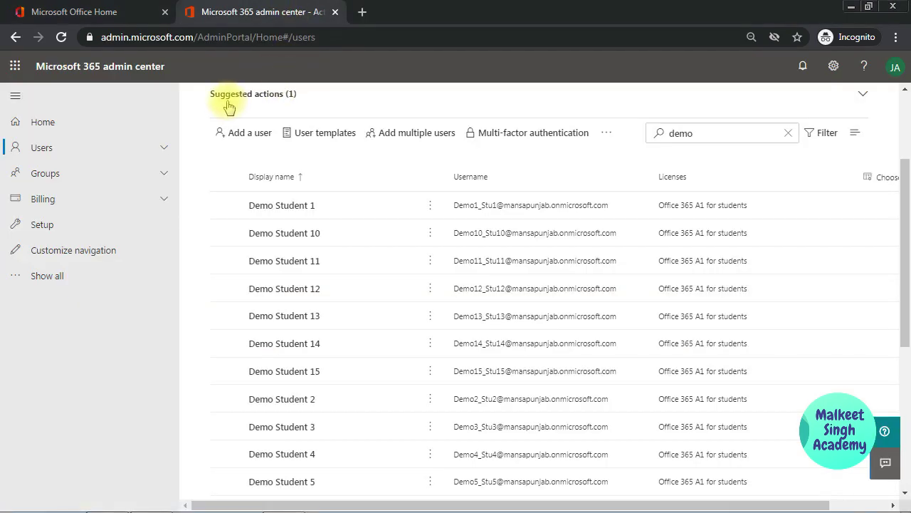
pyautogui.scroll(2, 263, 243)
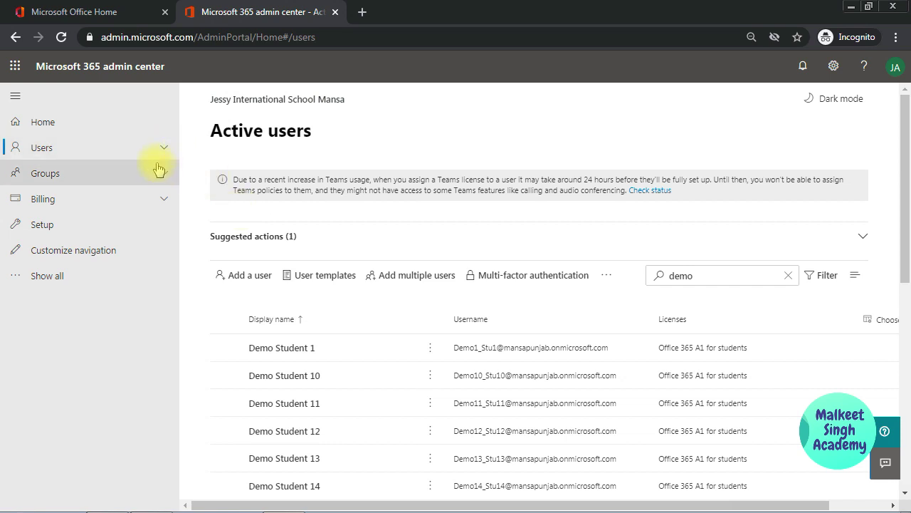
pyautogui.click(99, 149)
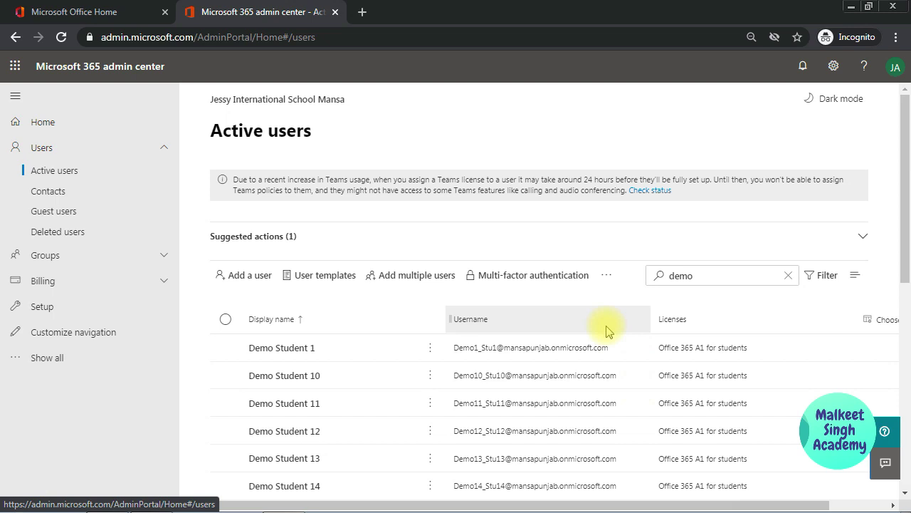
pyautogui.doubleClick(713, 281)
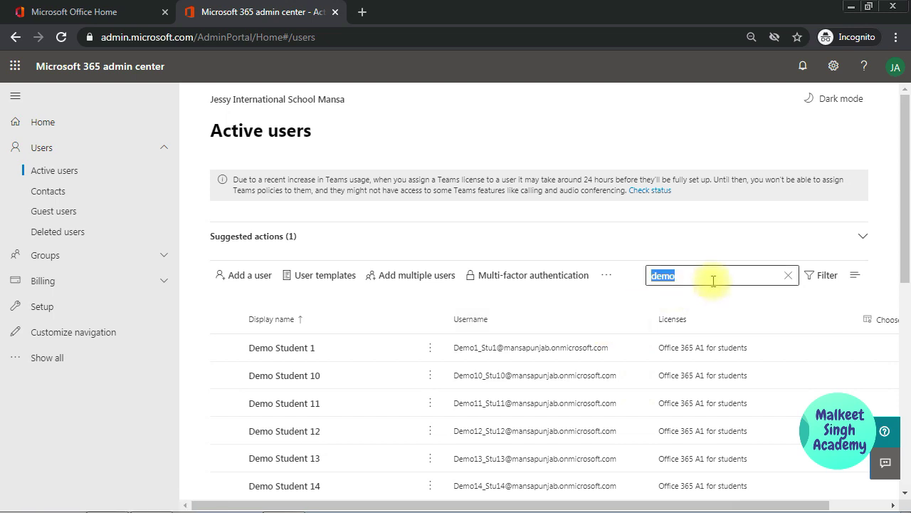
pyautogui.press('BackSpace')
pyautogui.write('d')
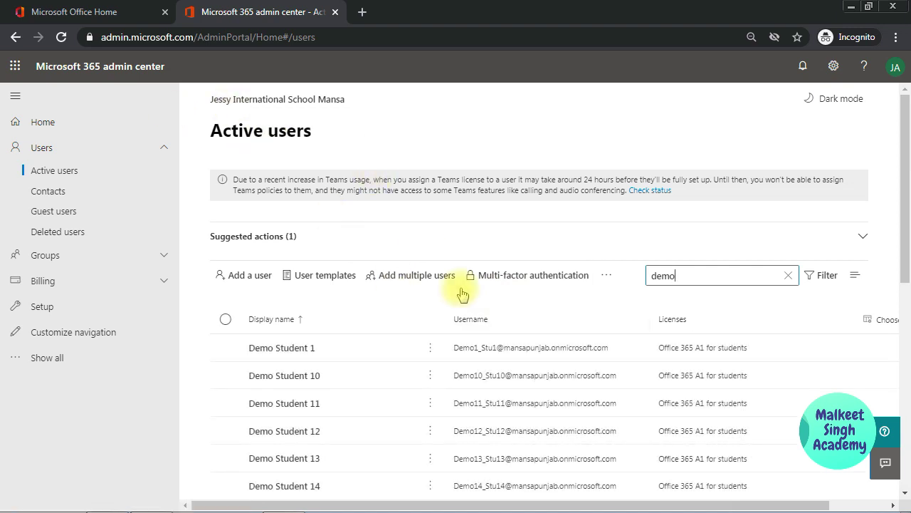
# Block Demo Student 6 from signing in, save the change and close the user's details.
pyautogui.scroll(-2, 533, 376)
pyautogui.scroll(-2, 535, 383)
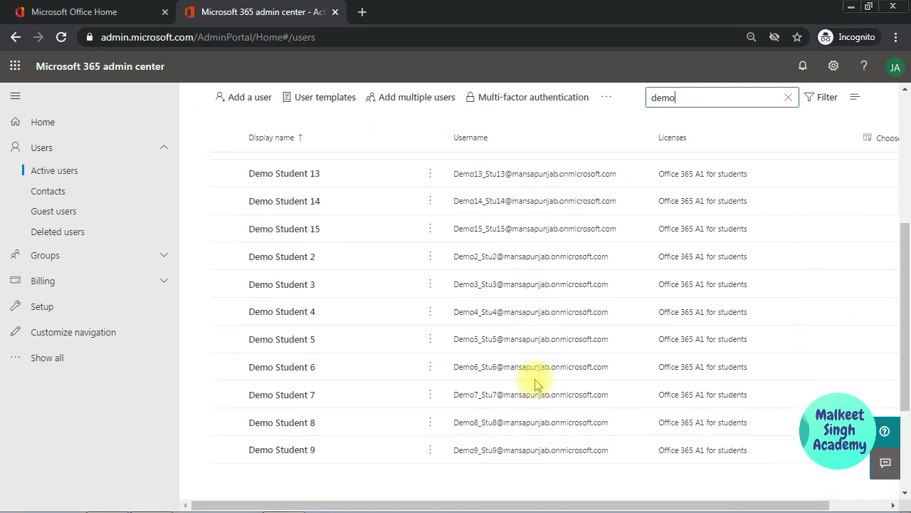
pyautogui.click(297, 369)
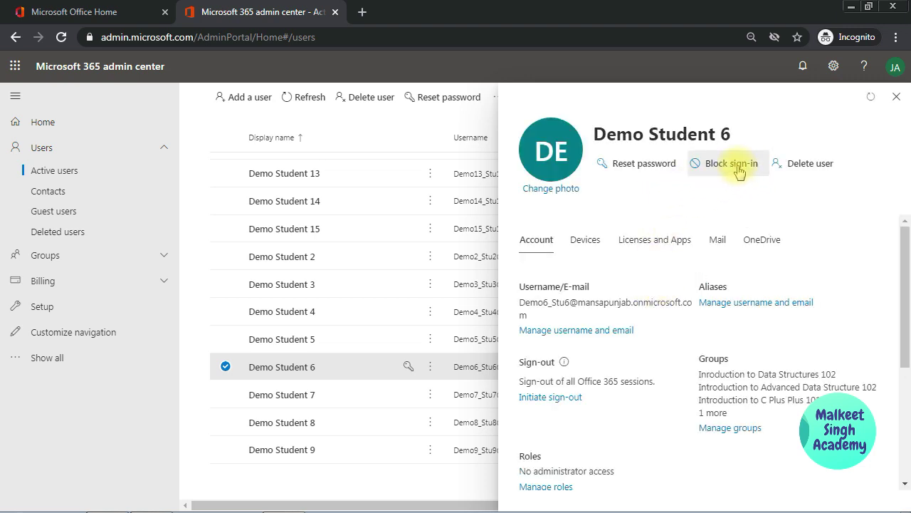
pyautogui.click(739, 171)
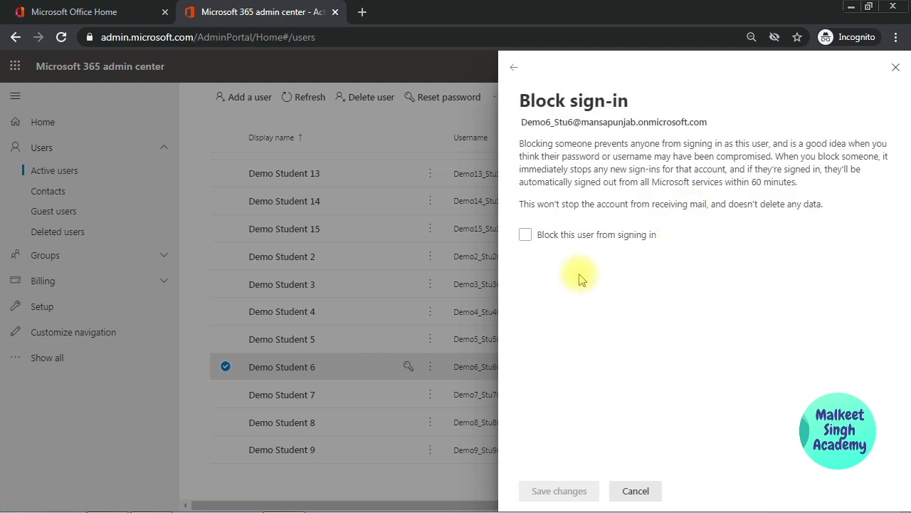
pyautogui.click(525, 235)
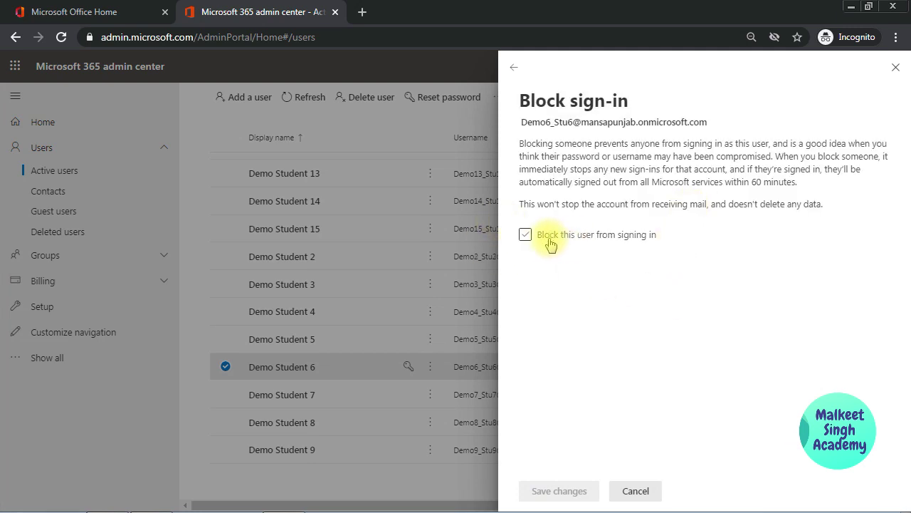
pyautogui.click(526, 236)
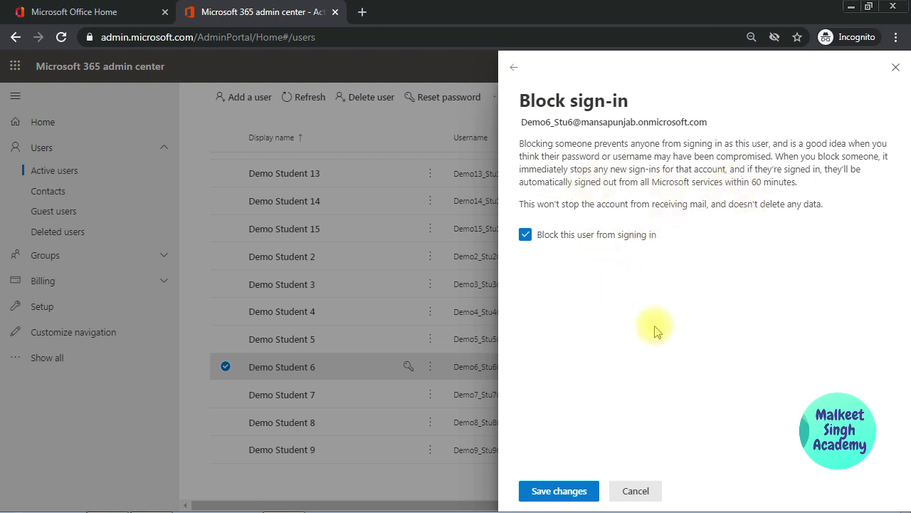
pyautogui.click(577, 492)
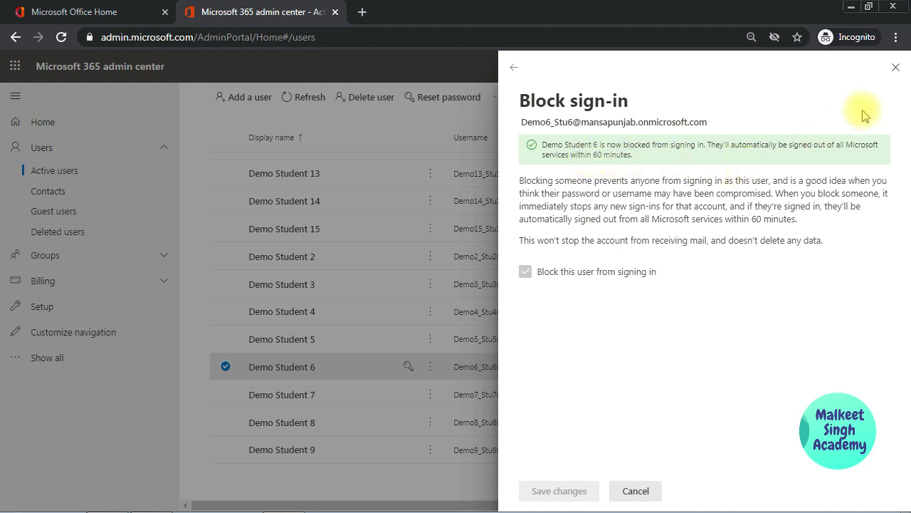
pyautogui.click(896, 67)
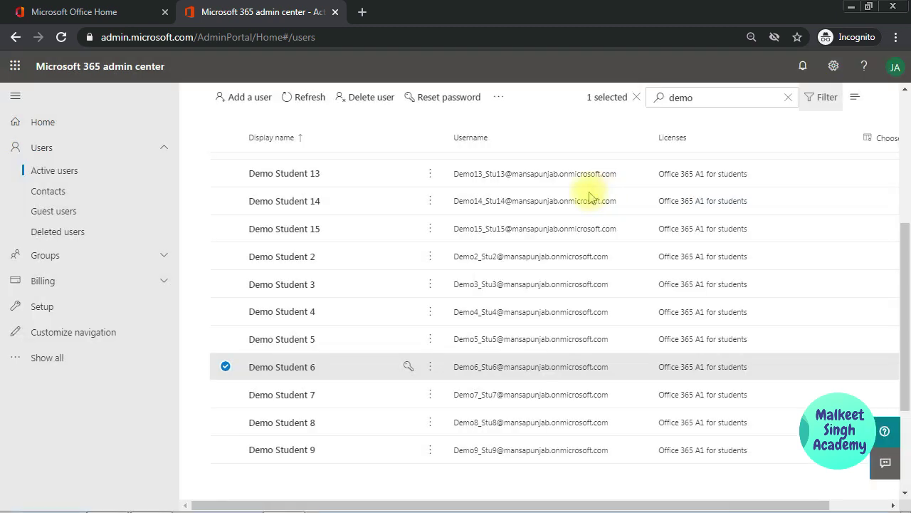
# Reopen Demo Student 6, unblock the account's sign-in and save the change.
pyautogui.click(296, 366)
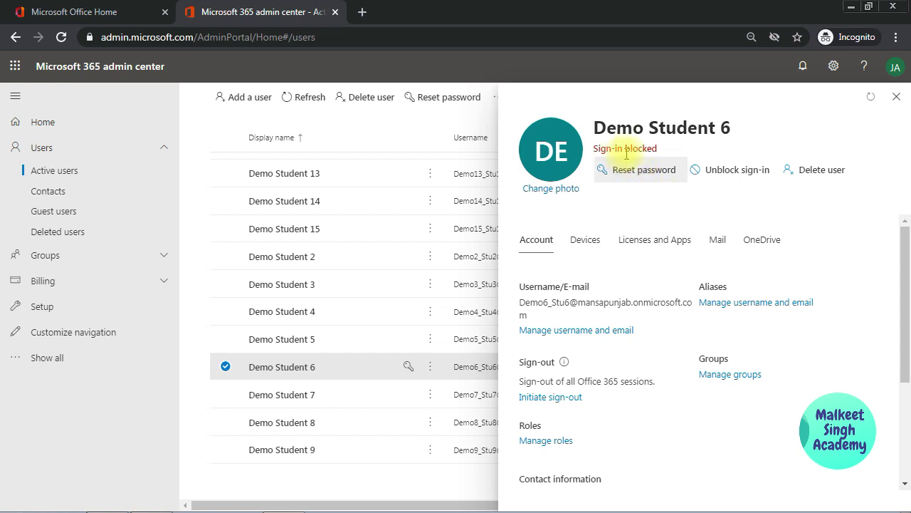
pyautogui.moveTo(663, 149); pyautogui.dragTo(591, 149)
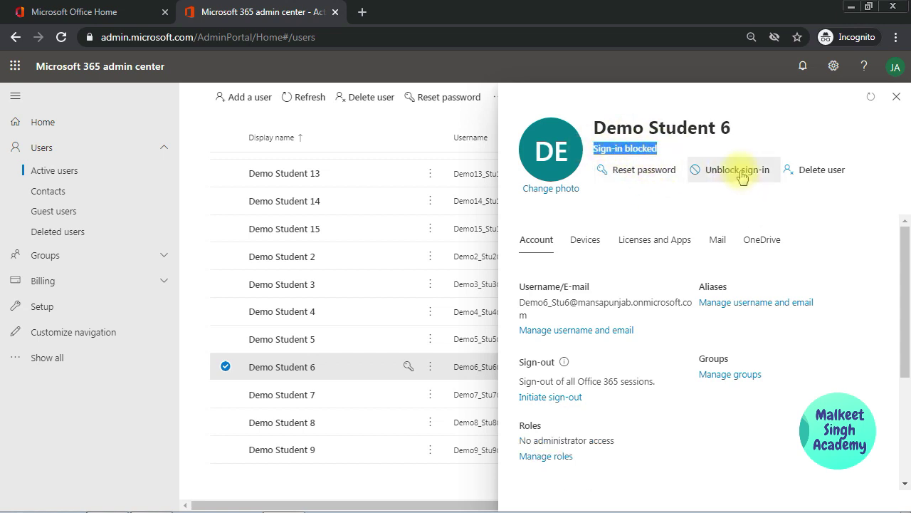
pyautogui.click(743, 145)
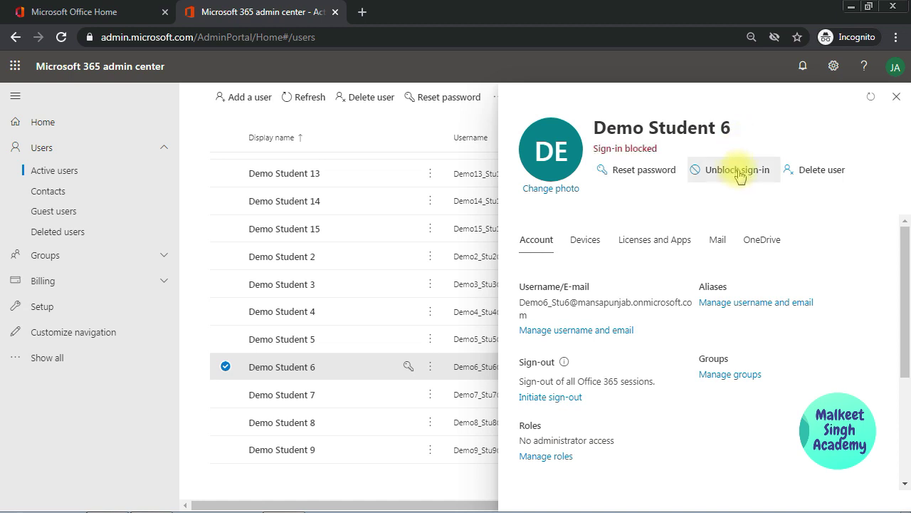
pyautogui.click(738, 171)
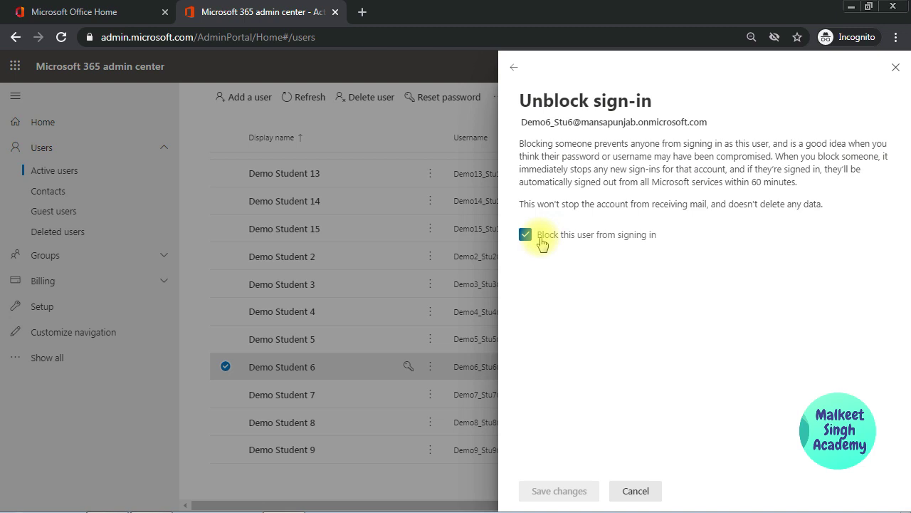
pyautogui.click(523, 237)
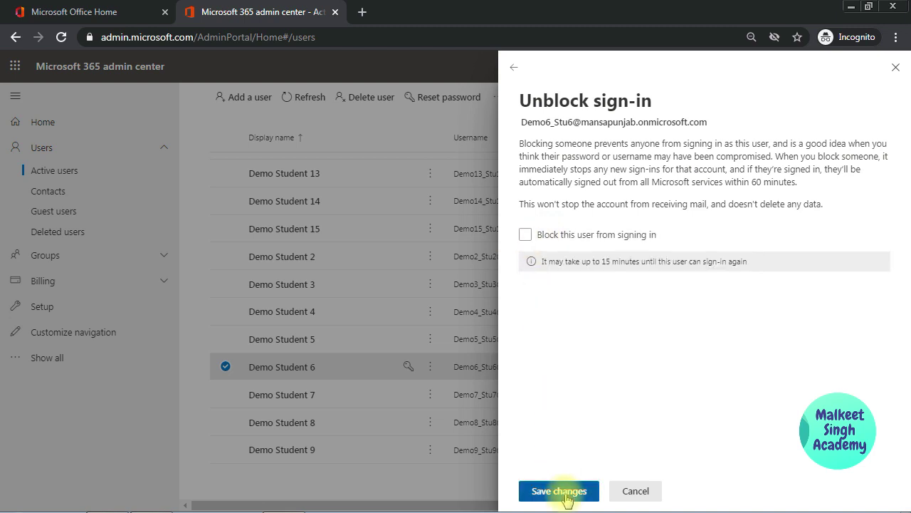
pyautogui.click(542, 491)
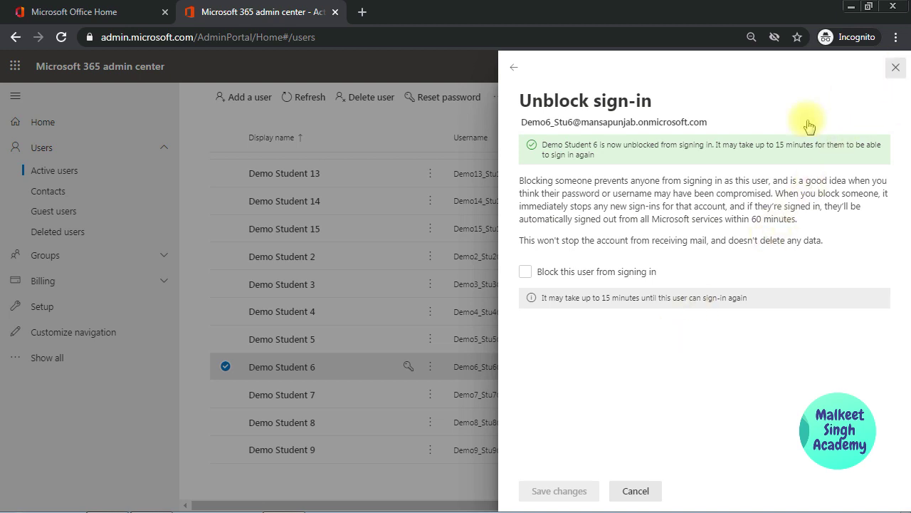
pyautogui.press('Escape')
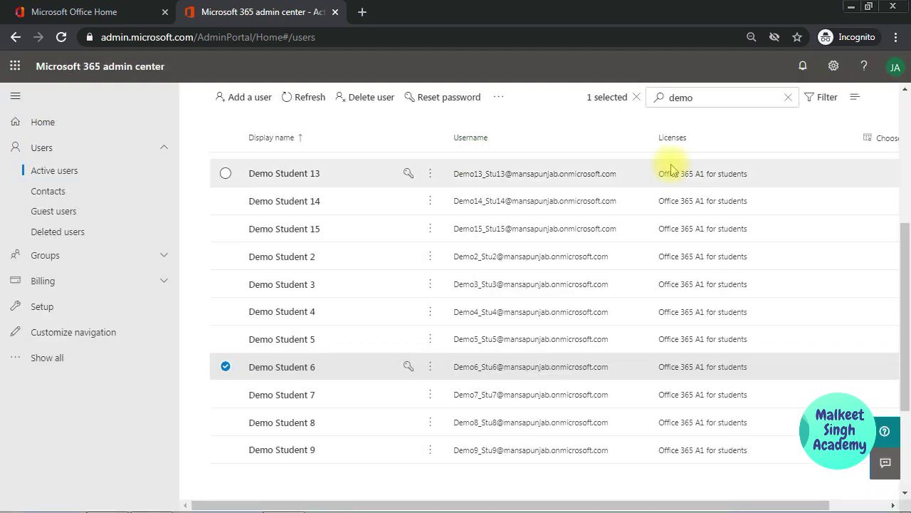
# Block Demo Student 7, Demo Student 8 and Demo Student 9 from signing in with one bulk sign-in status edit, and refresh the user list.
pyautogui.click(225, 396)
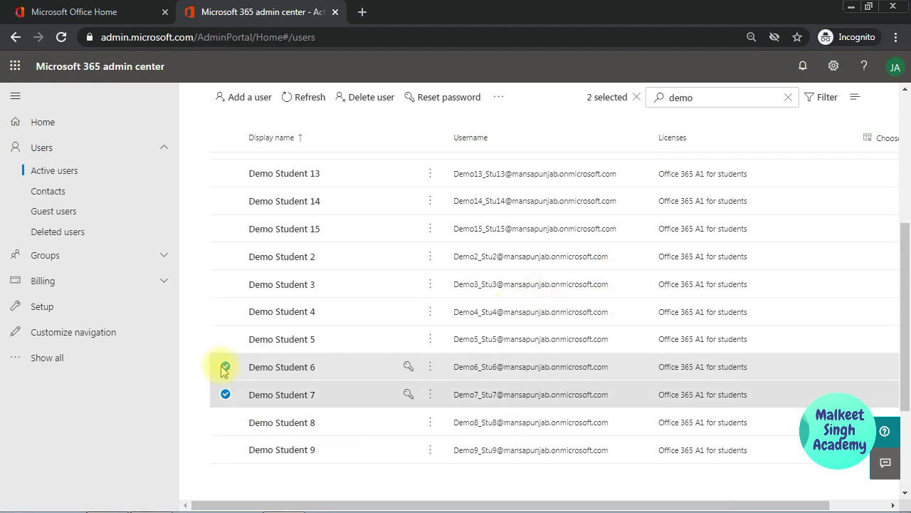
pyautogui.click(225, 367)
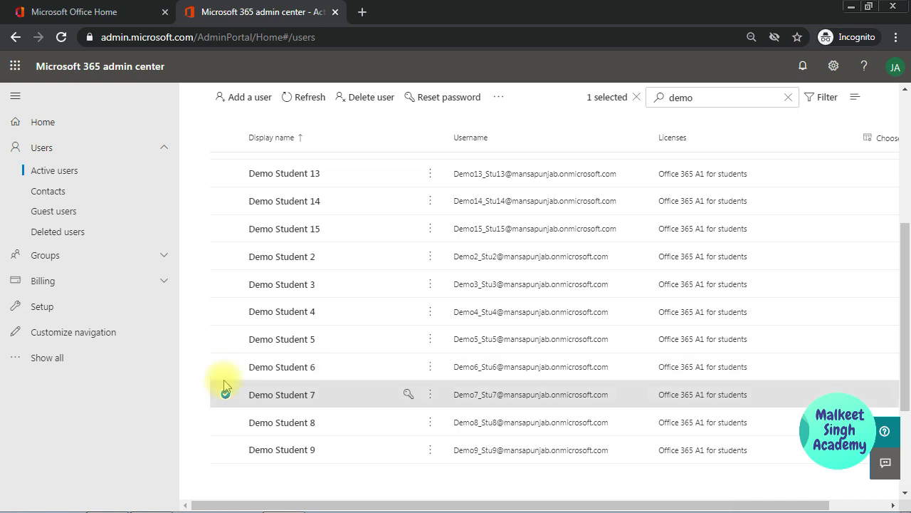
pyautogui.click(225, 423)
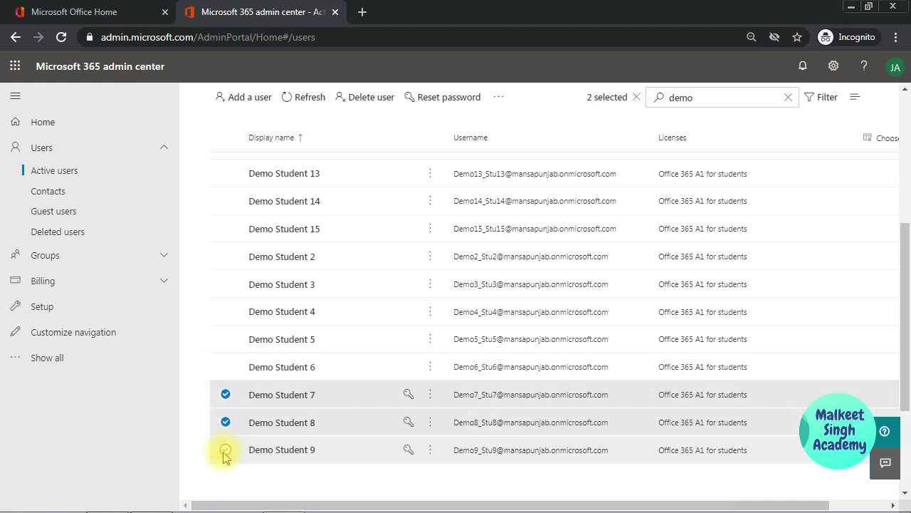
pyautogui.click(225, 450)
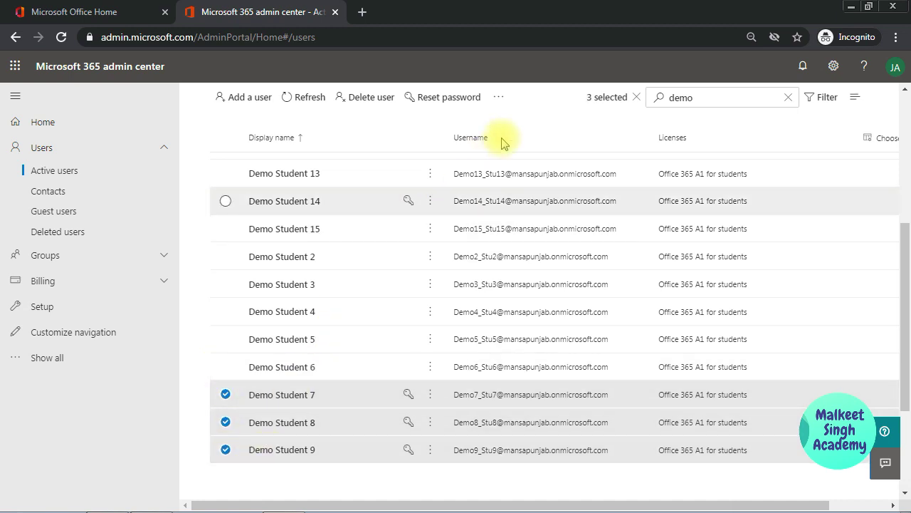
pyautogui.click(508, 102)
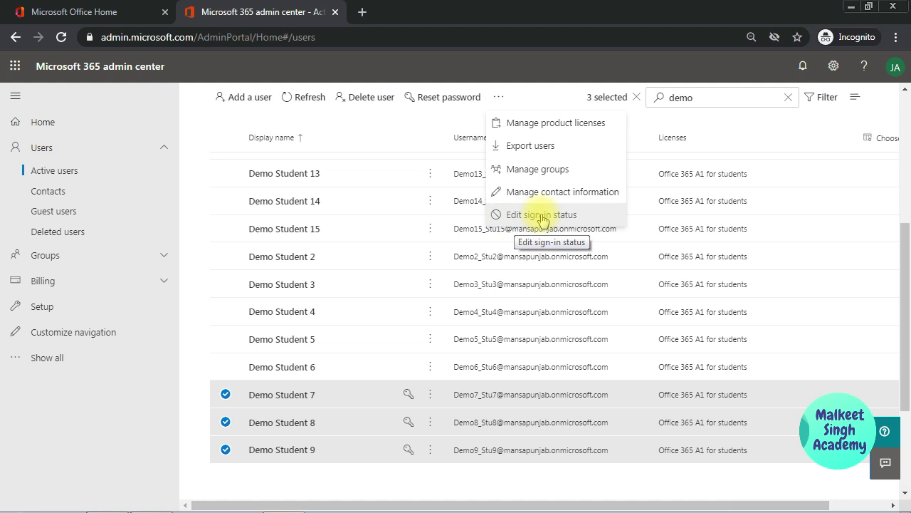
pyautogui.click(496, 102)
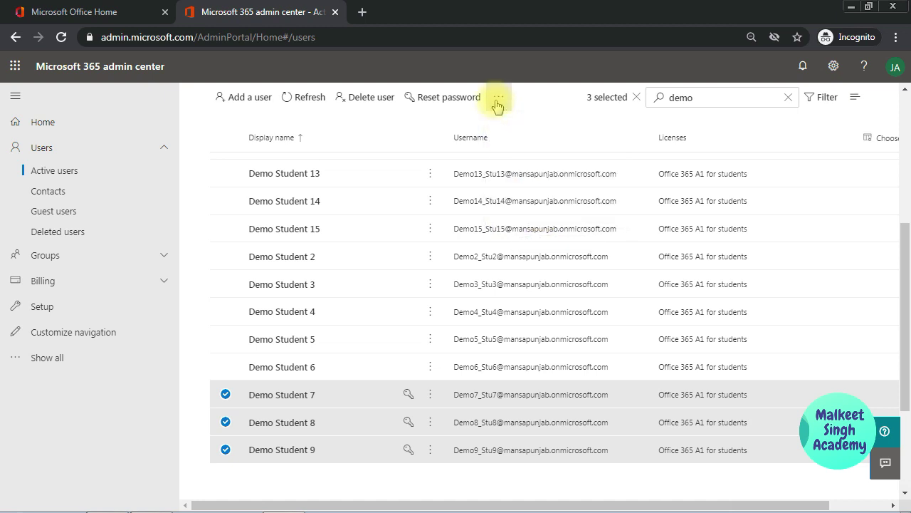
pyautogui.click(497, 103)
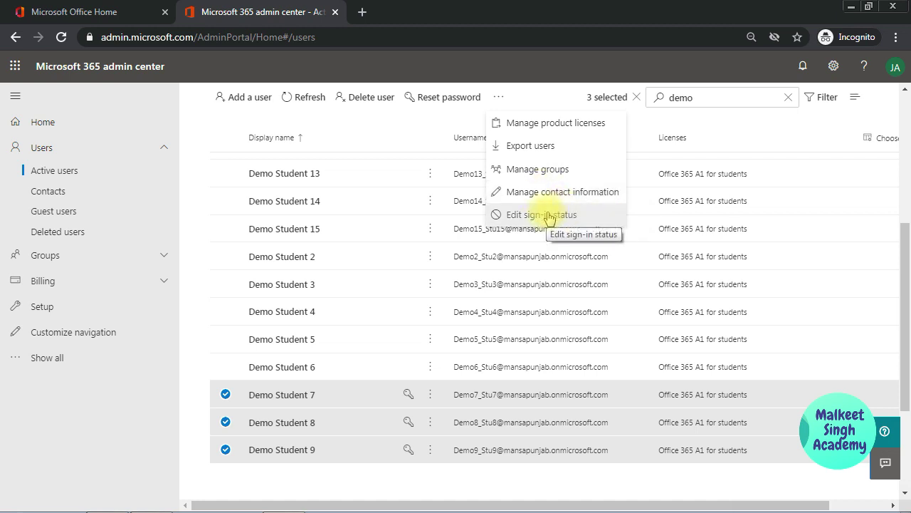
pyautogui.click(553, 216)
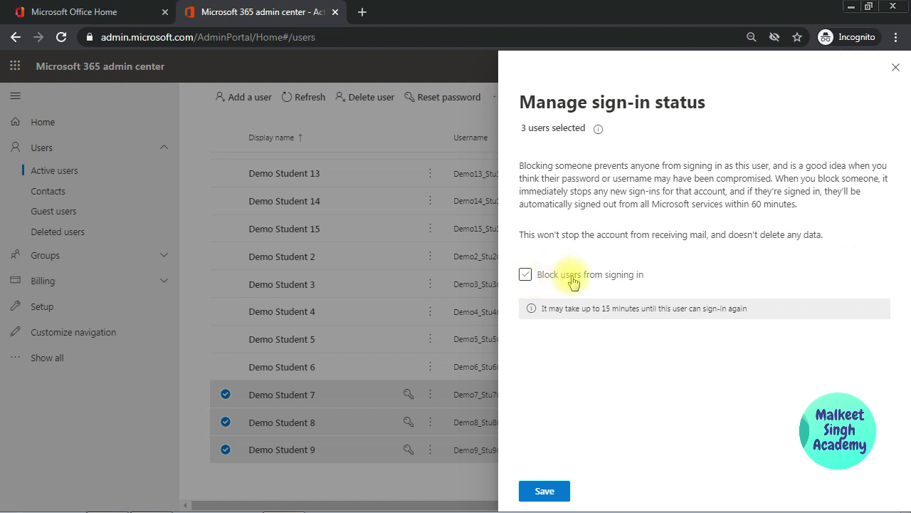
pyautogui.click(623, 268)
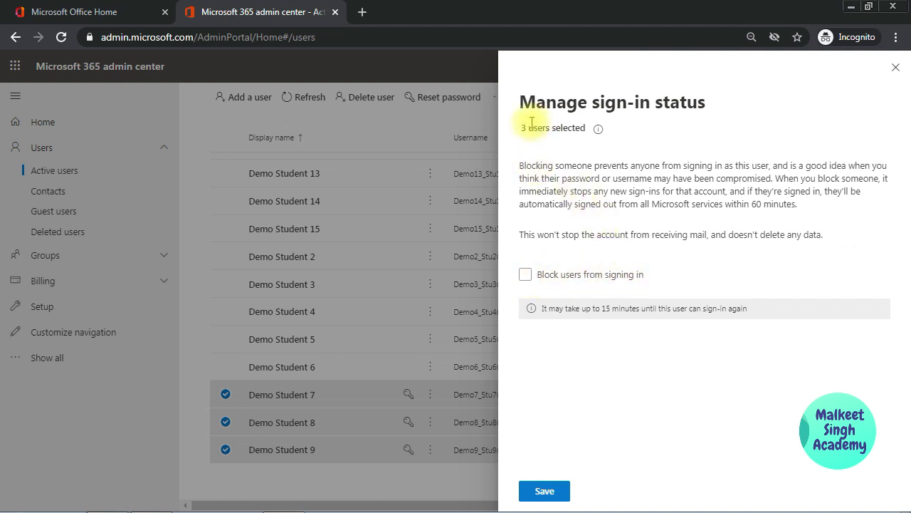
pyautogui.moveTo(524, 128); pyautogui.dragTo(585, 129)
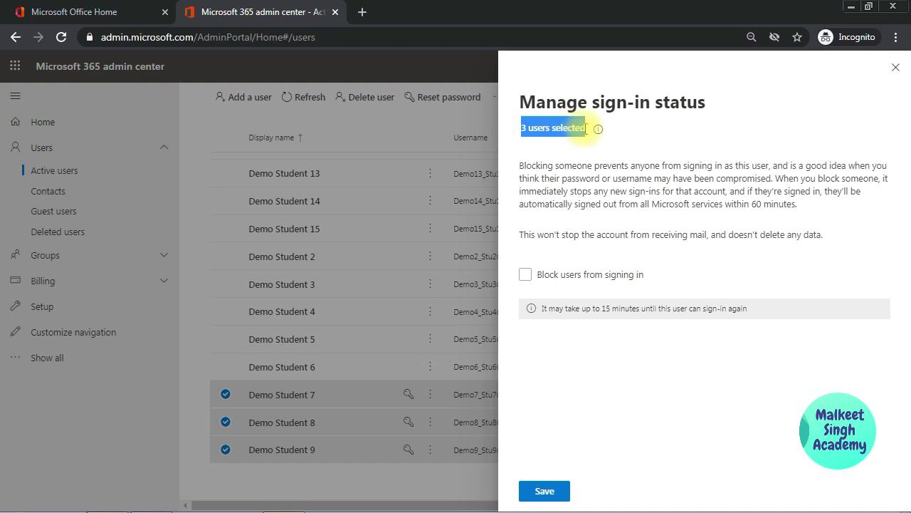
pyautogui.click(527, 278)
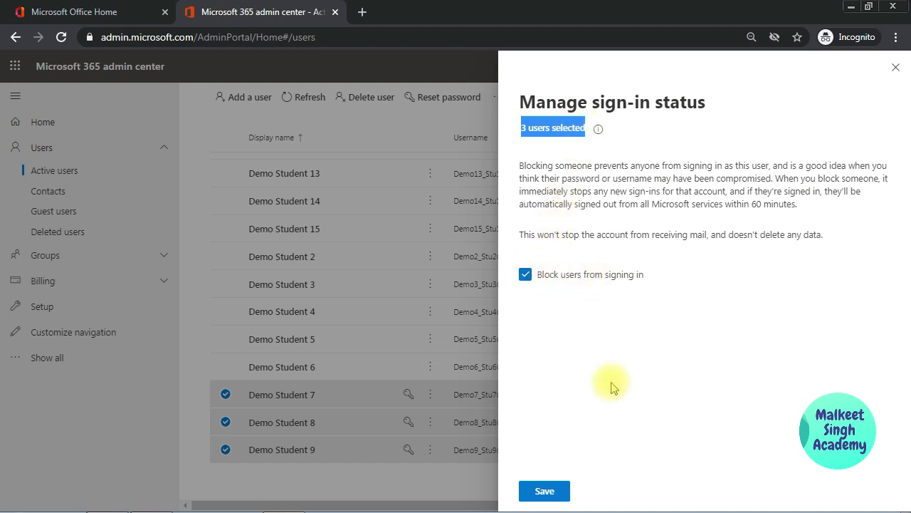
pyautogui.click(545, 491)
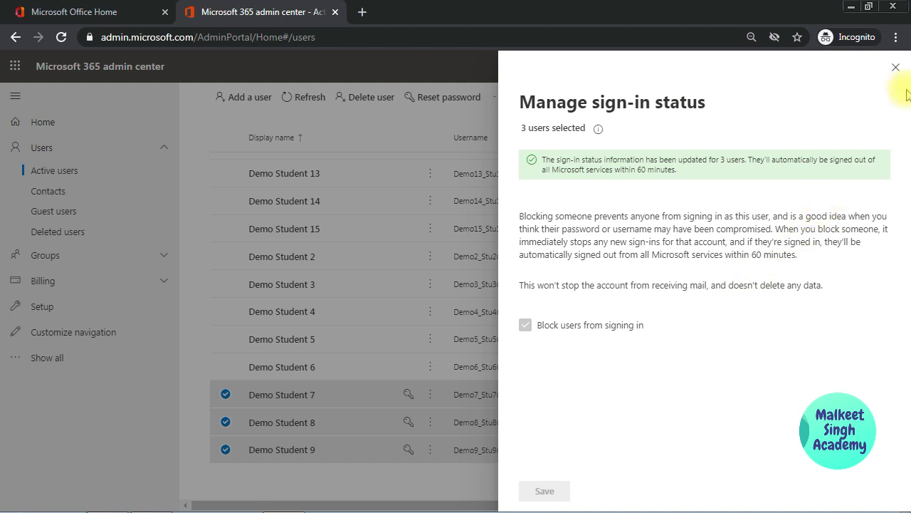
pyautogui.click(896, 67)
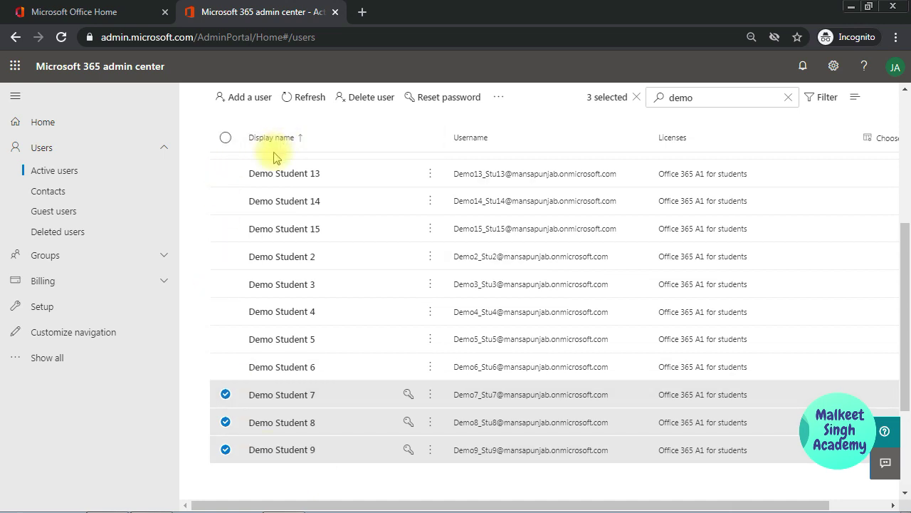
pyautogui.click(316, 98)
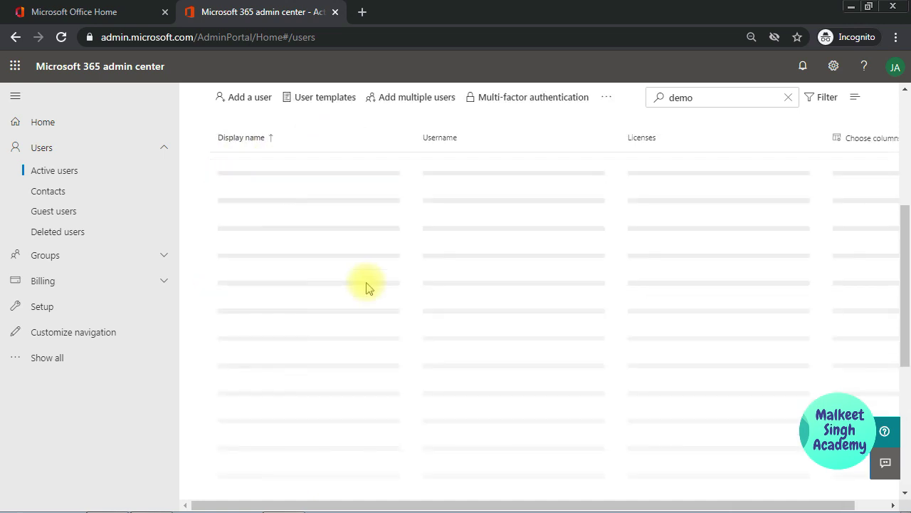